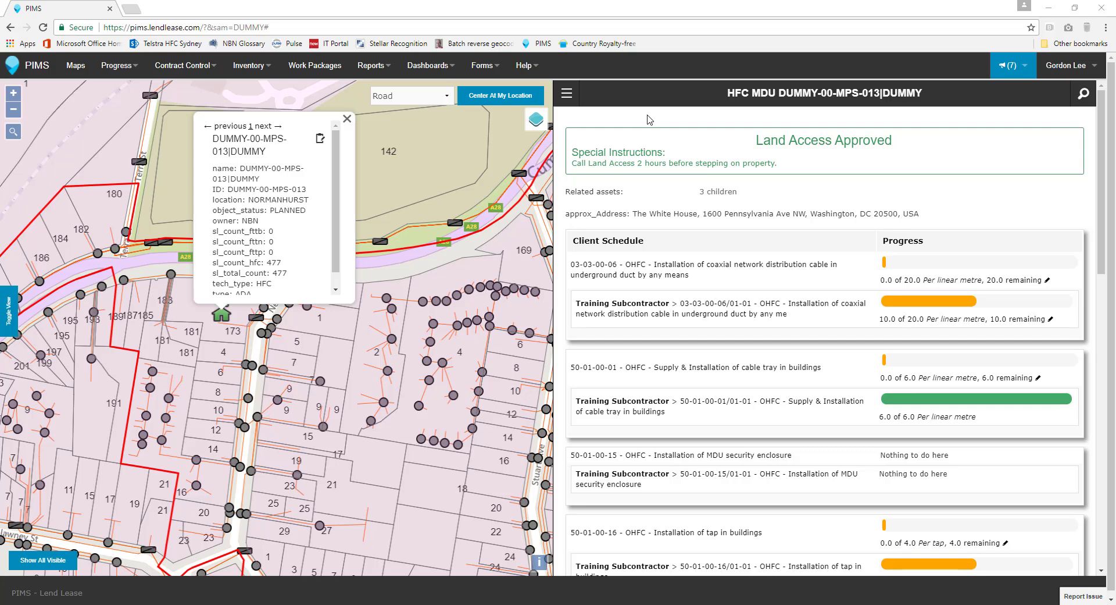
# Step: Start a new copper IFDV for the HFC MDU asset DUMMY-00-MPS-013
pyautogui.click(570, 93)
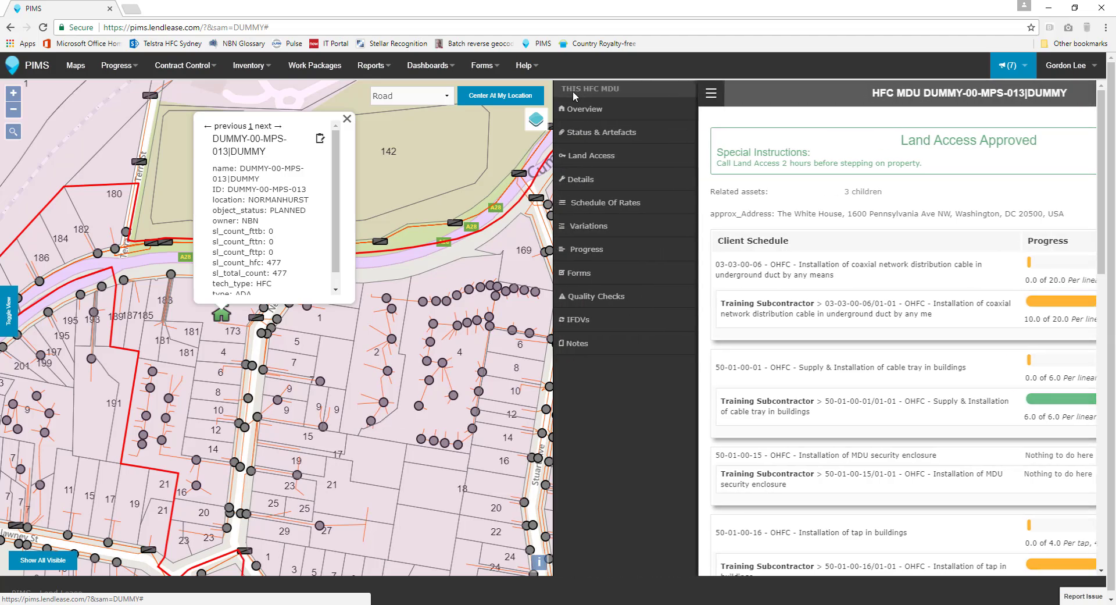
pyautogui.click(574, 321)
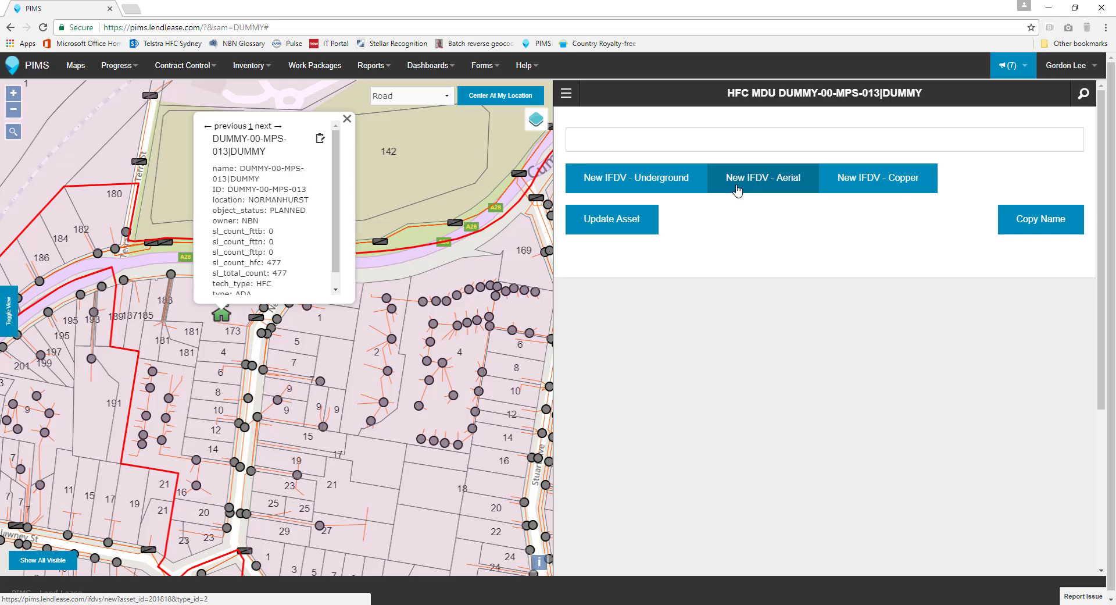
pyautogui.click(852, 189)
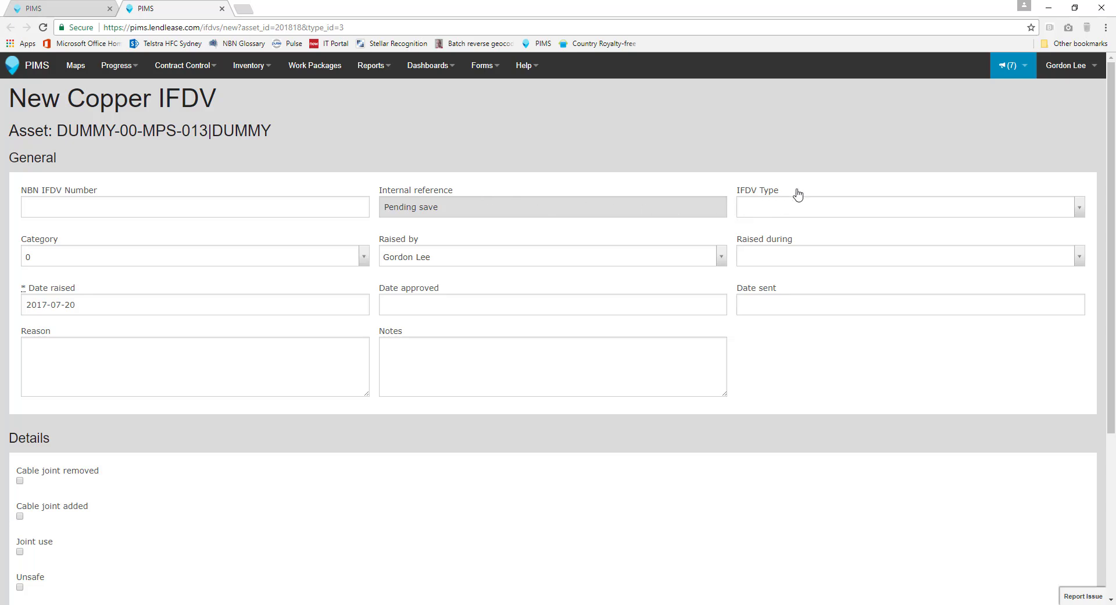
# Step: Set the IFDV type to Copper > Copper Change > New copper element
pyautogui.click(811, 208)
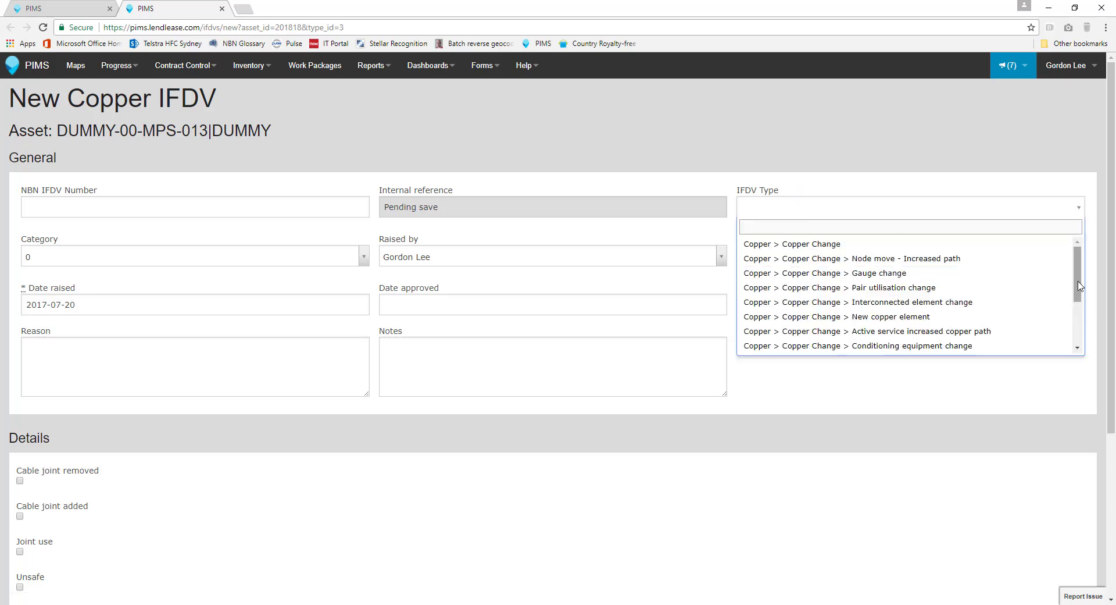
pyautogui.moveTo(1076, 281)
pyautogui.mouseDown()
pyautogui.moveTo(1086, 336)
pyautogui.moveTo(1082, 277)
pyautogui.mouseUp()
pyautogui.click(965, 318)
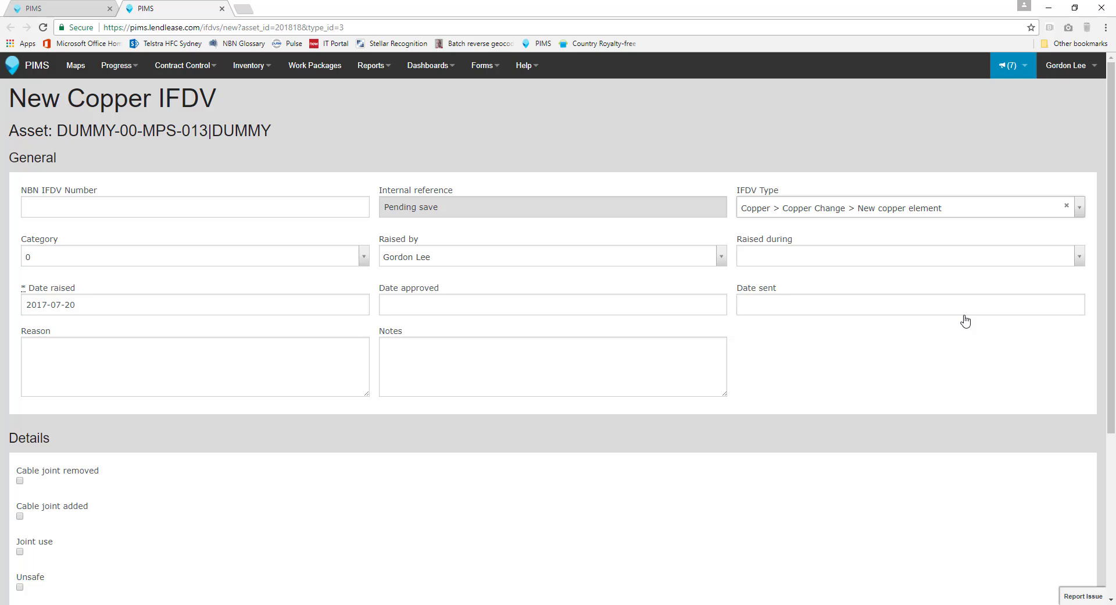
# Step: Set the IFDV's category to 1 and its raised-during stage to Construction
pyautogui.click(201, 256)
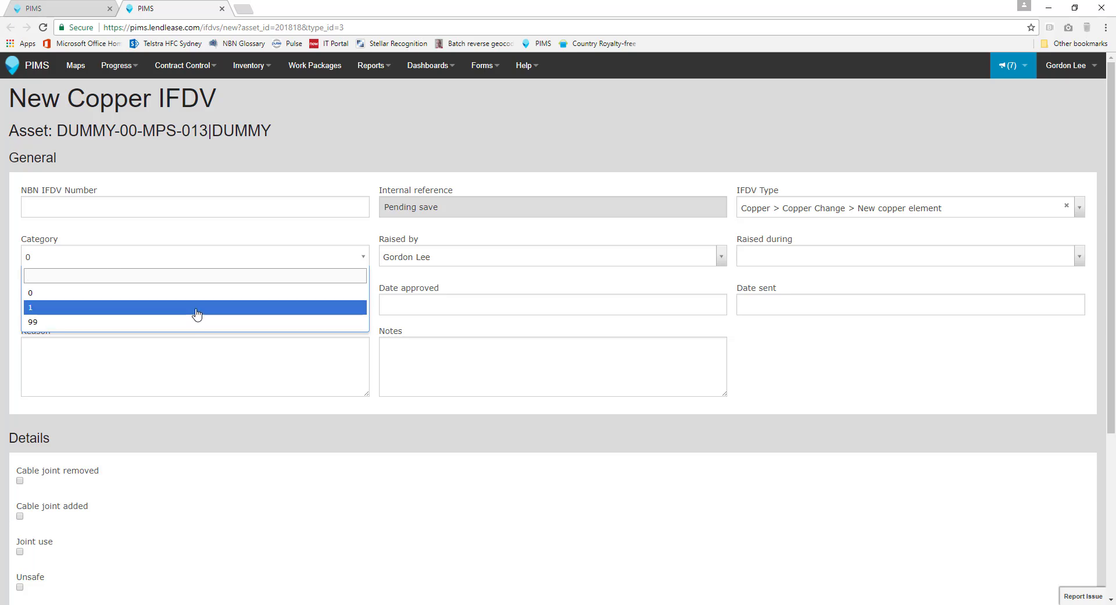
pyautogui.click(197, 314)
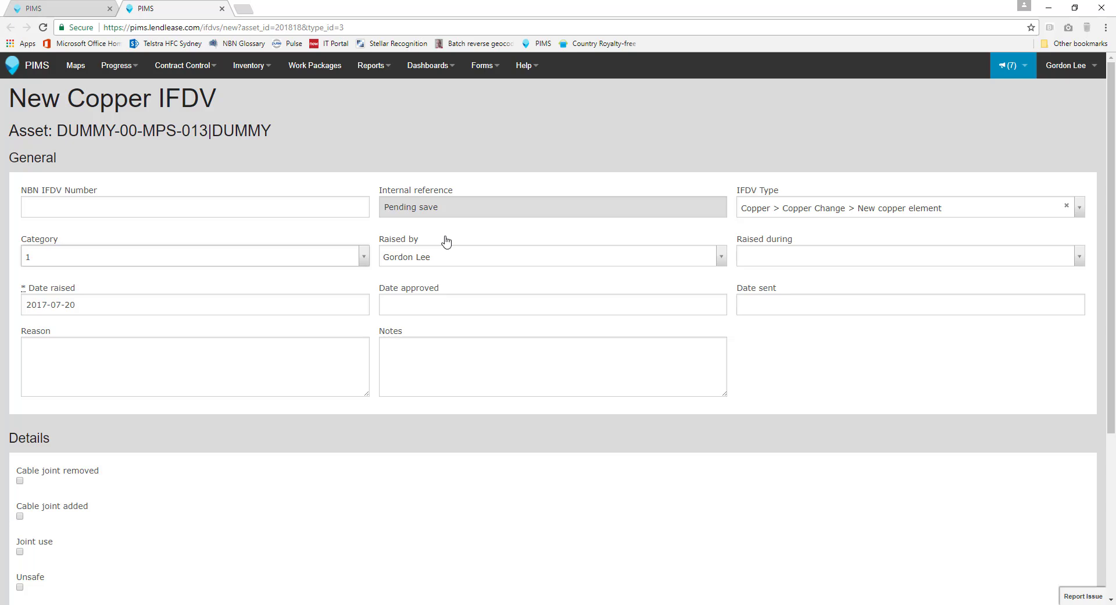
pyautogui.click(477, 257)
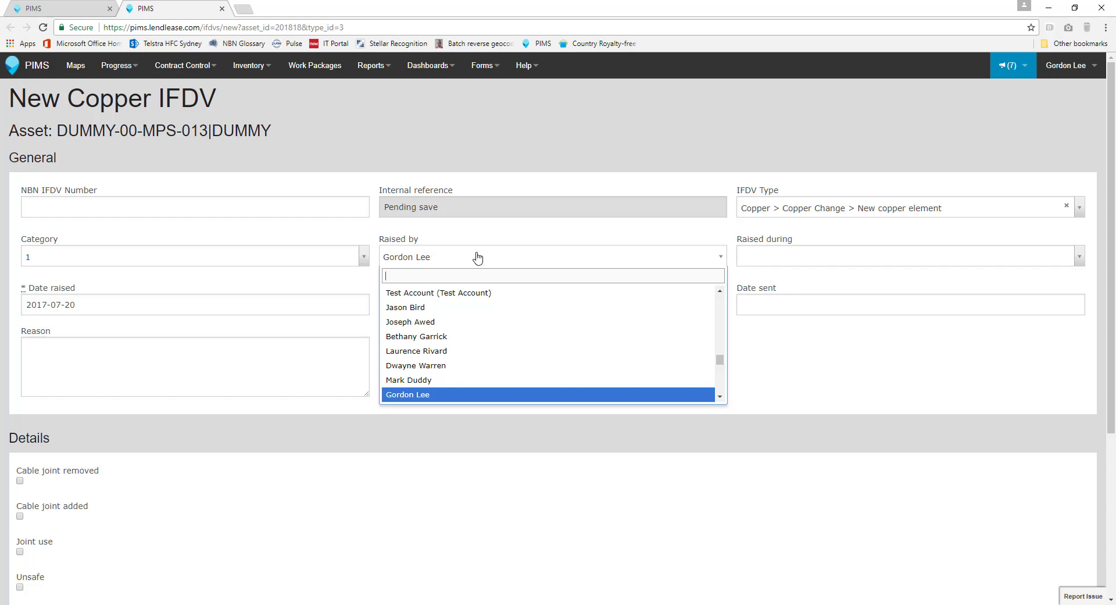
pyautogui.click(529, 235)
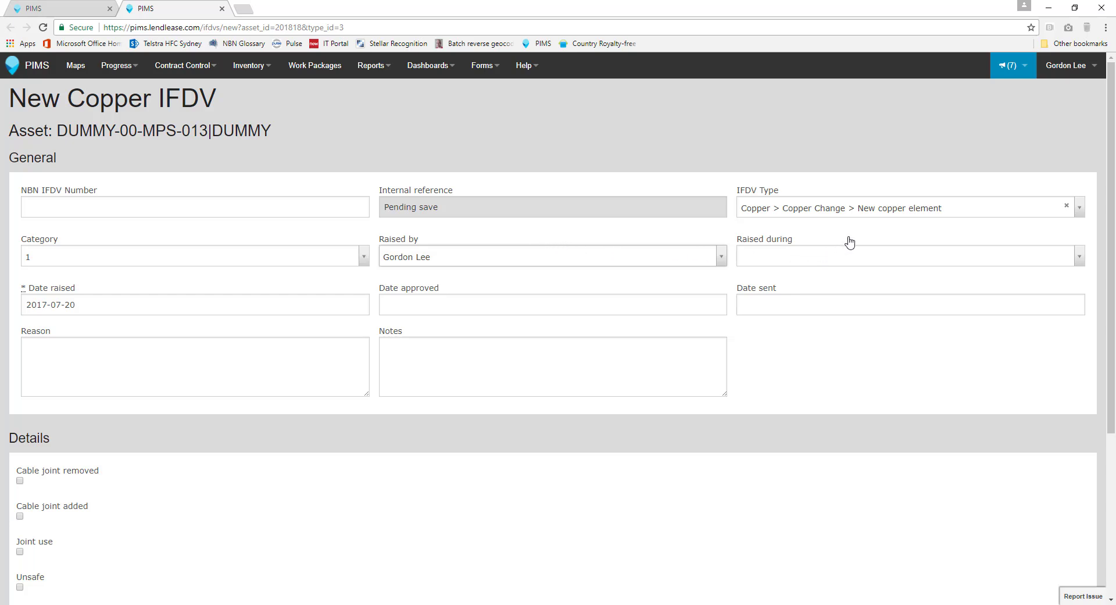
pyautogui.click(859, 258)
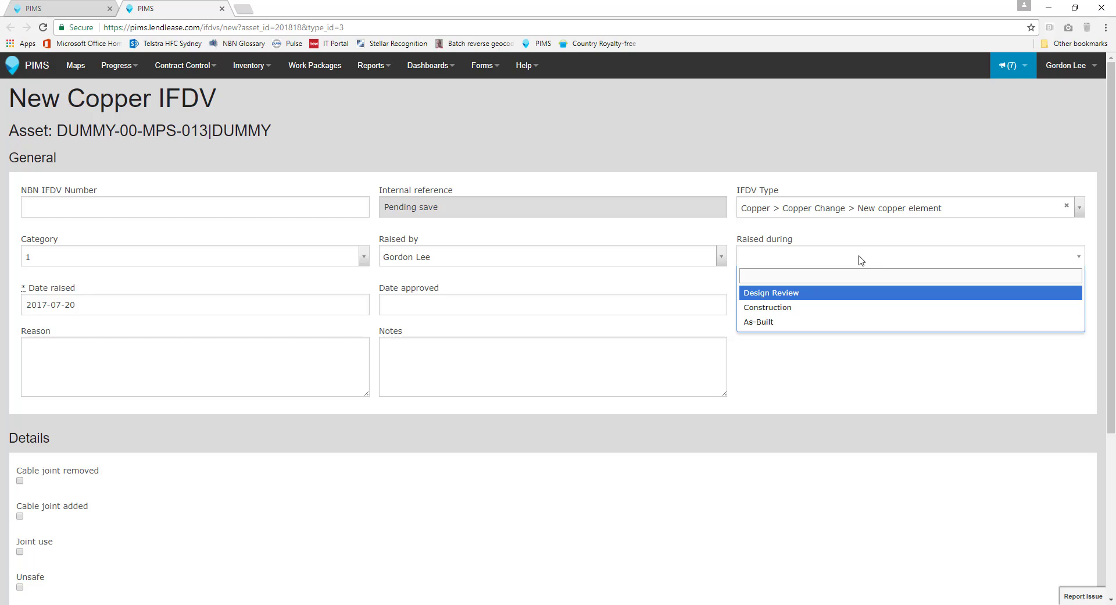
pyautogui.click(820, 308)
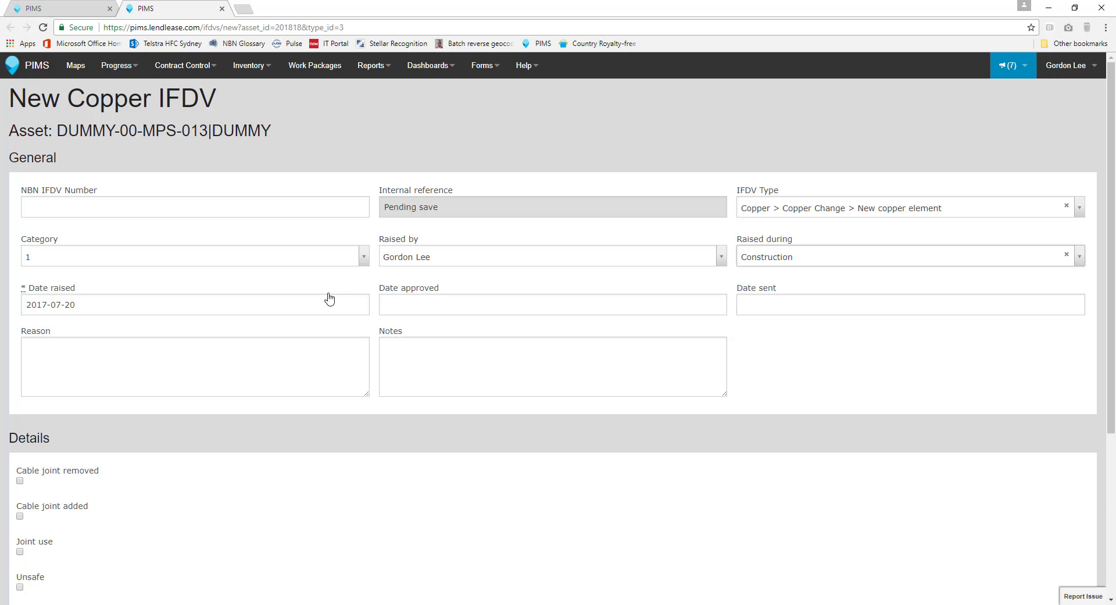
pyautogui.click(308, 303)
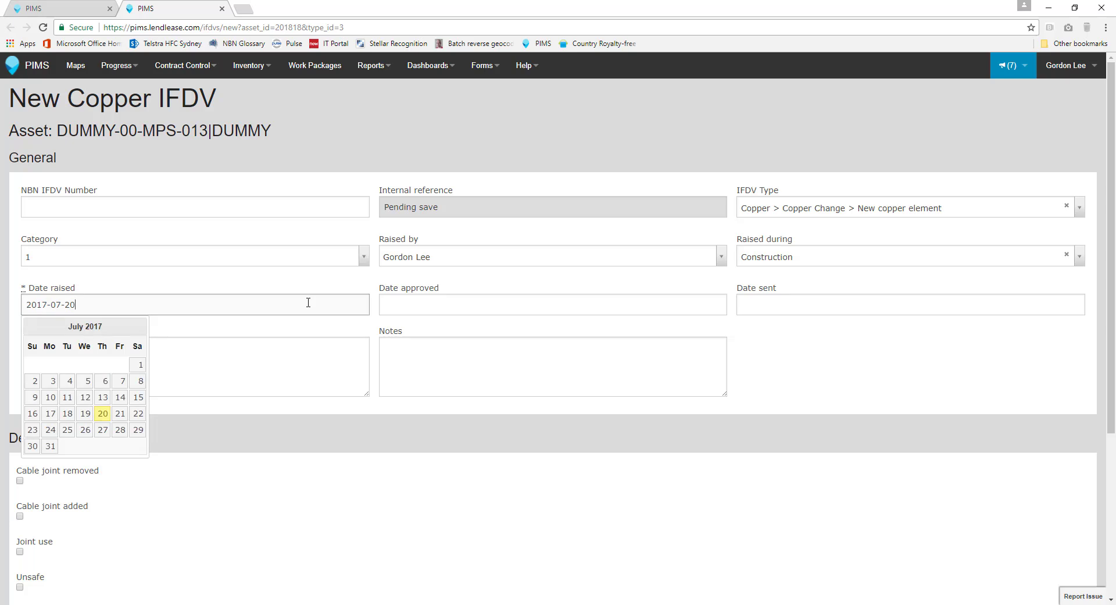
pyautogui.click(350, 278)
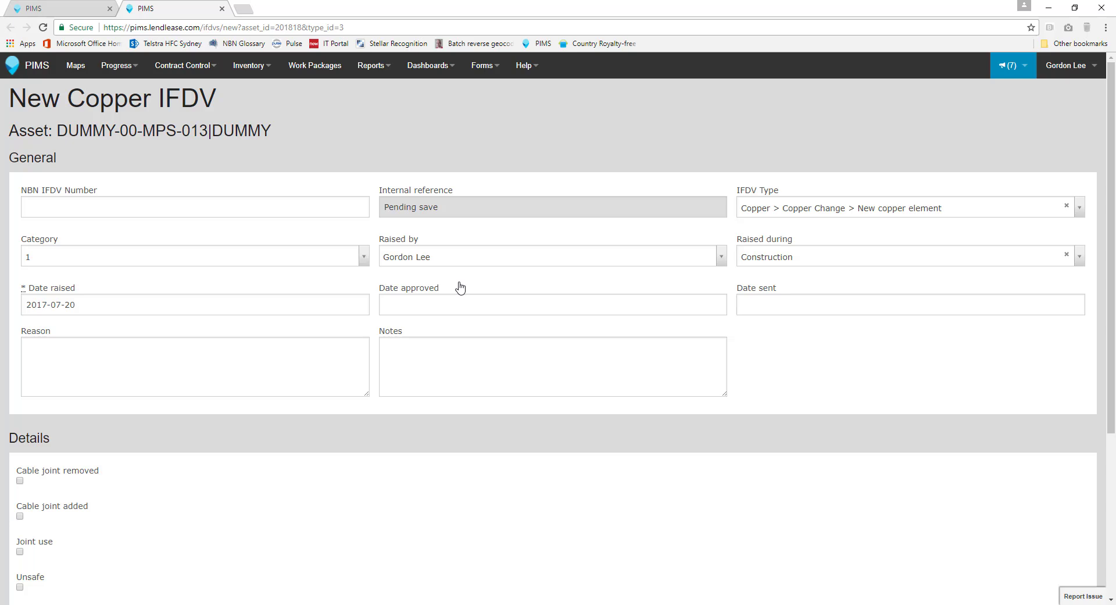
pyautogui.click(504, 303)
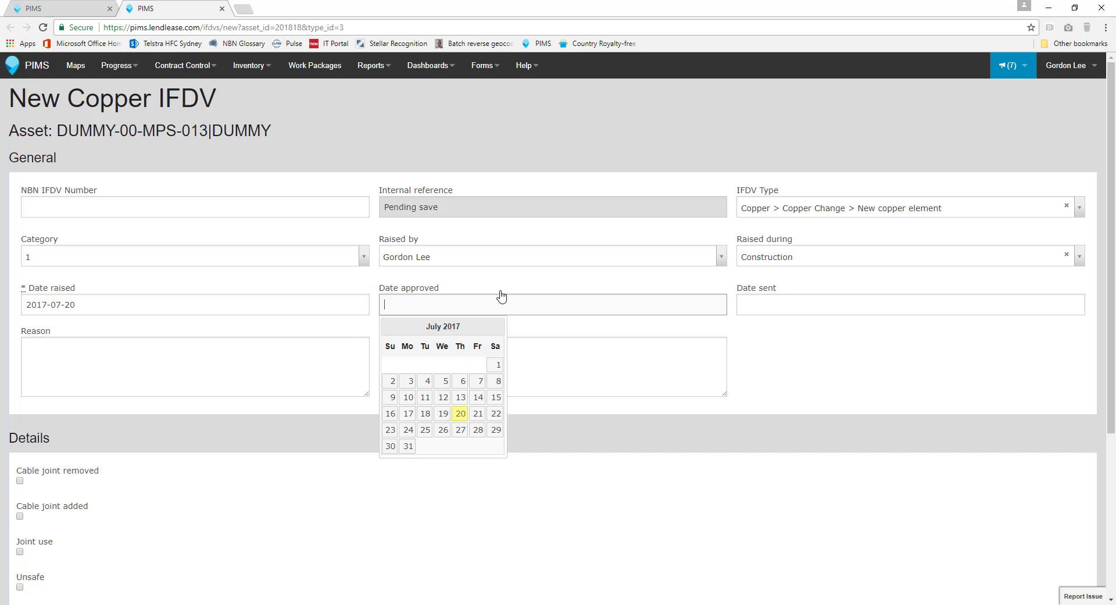
pyautogui.click(500, 281)
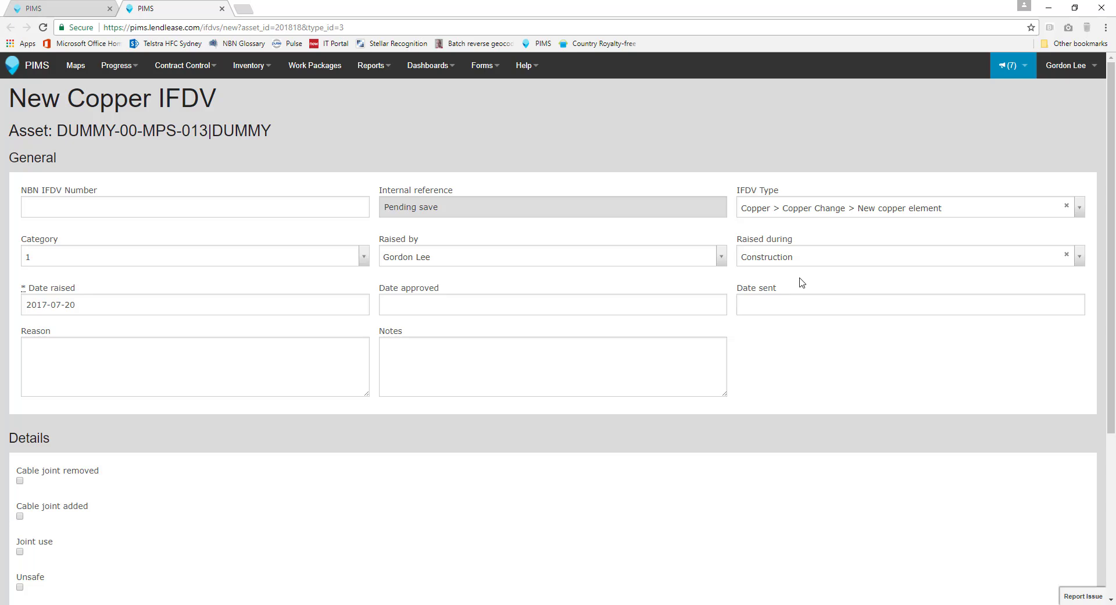
pyautogui.click(814, 302)
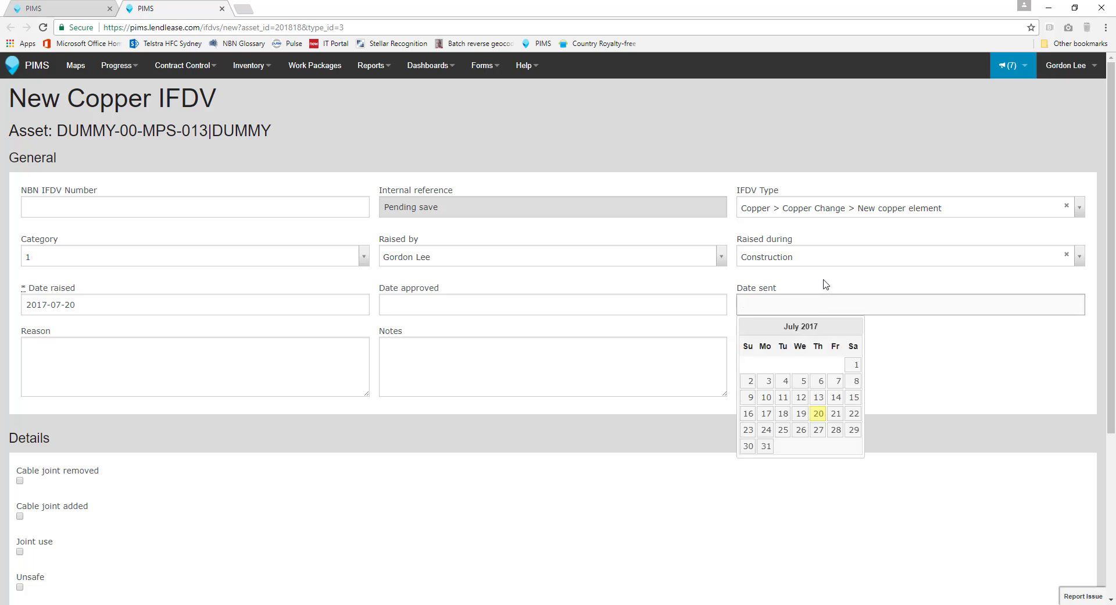
pyautogui.click(827, 279)
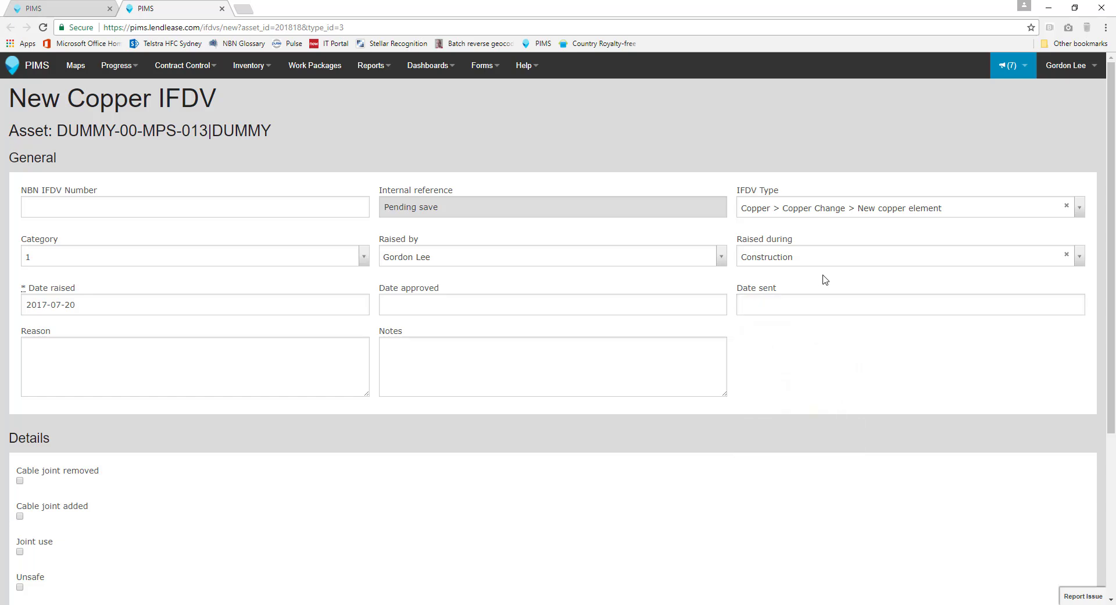
# Step: Enter the reason "Dummy IFDV - Number and location of Units require additional Tap."
pyautogui.click(186, 361)
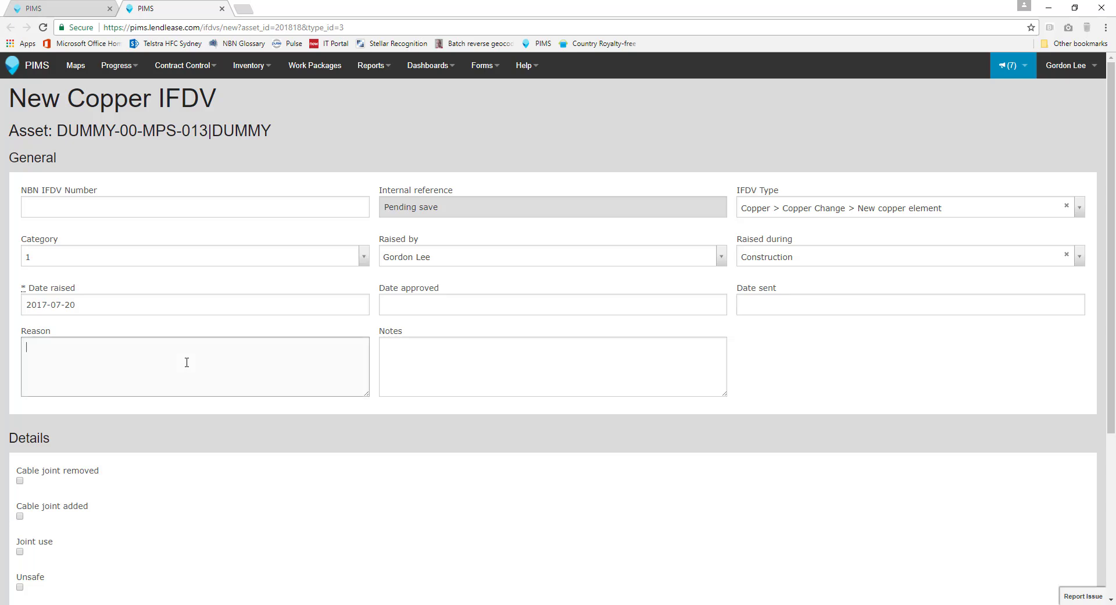
pyautogui.write('Dummy IFDV - Number and location of ')
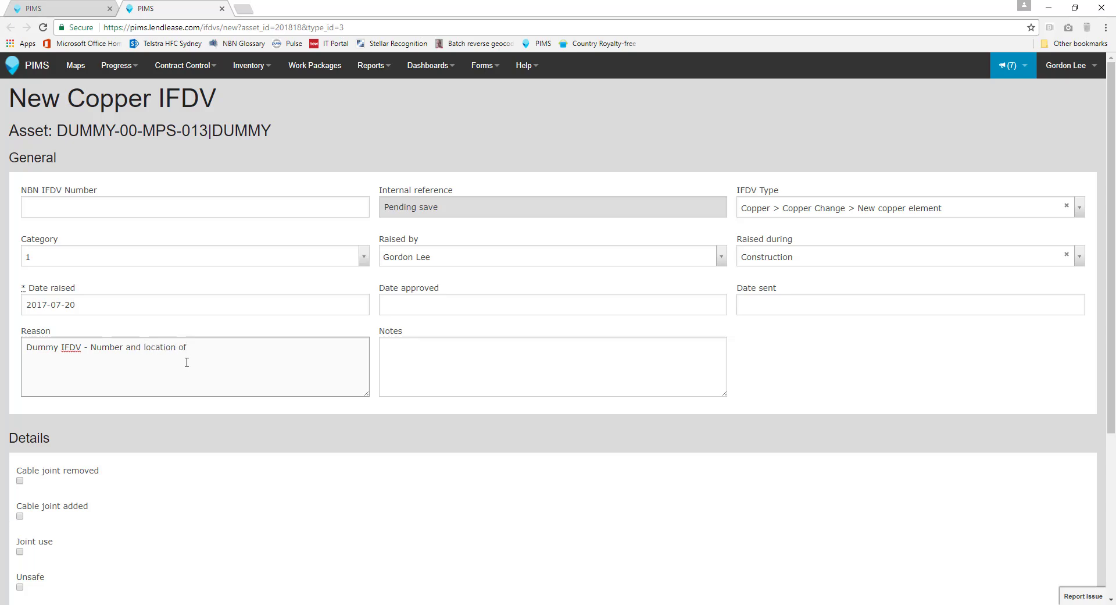
pyautogui.write('Units require additional Tap.')
# Step: Enter the notes "Dummy IFDV - 50-01-00-16 - OHFC - Installation of tap in buildings + 1", pasting the copied schedule item after the first words
pyautogui.click(450, 328)
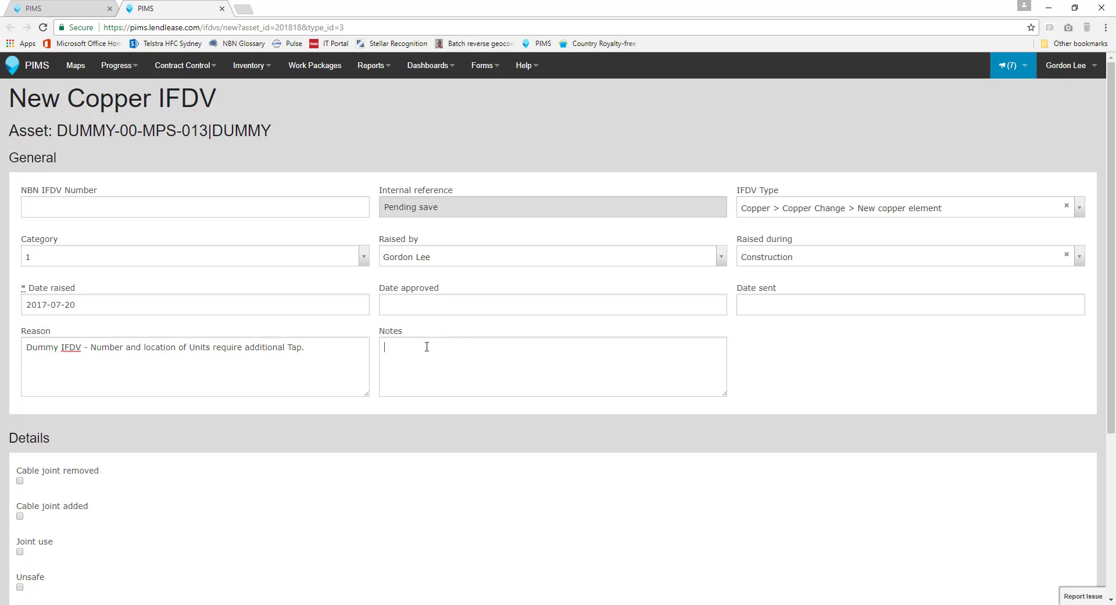
pyautogui.write('Dummy IFDV')
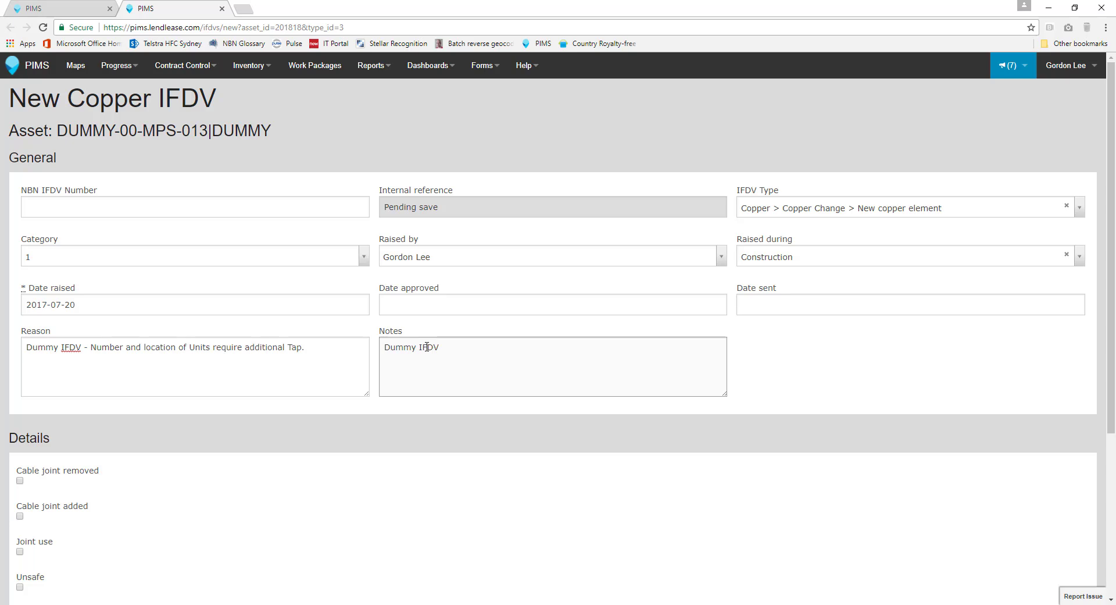
pyautogui.write(' -')
pyautogui.write('50-01-00-16 - OHFC - Installation of tap in buildings')
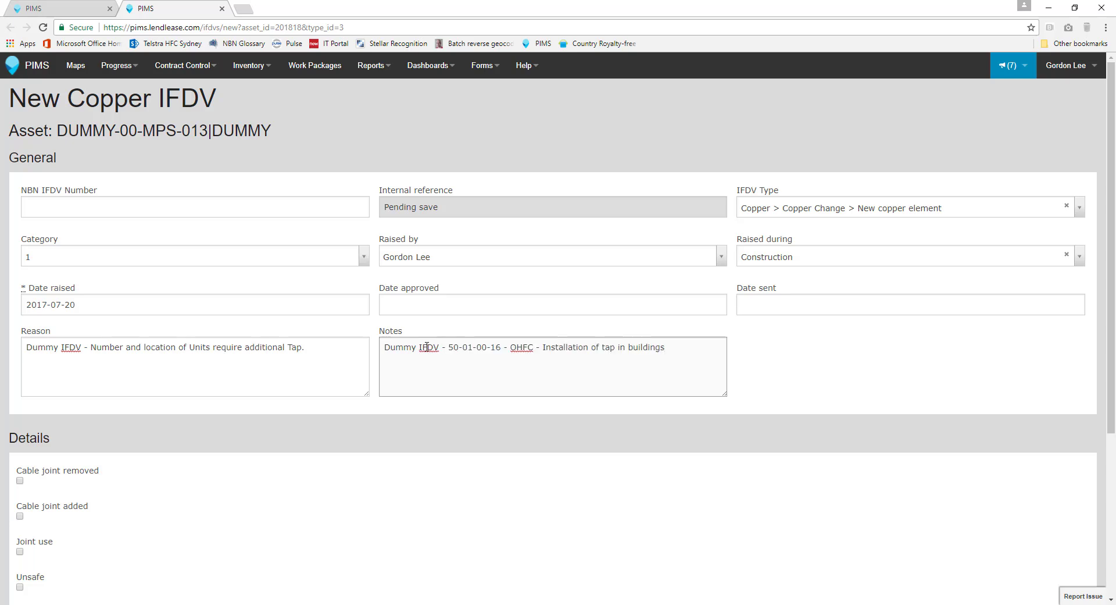
pyautogui.write('+ 1')
pyautogui.click(475, 321)
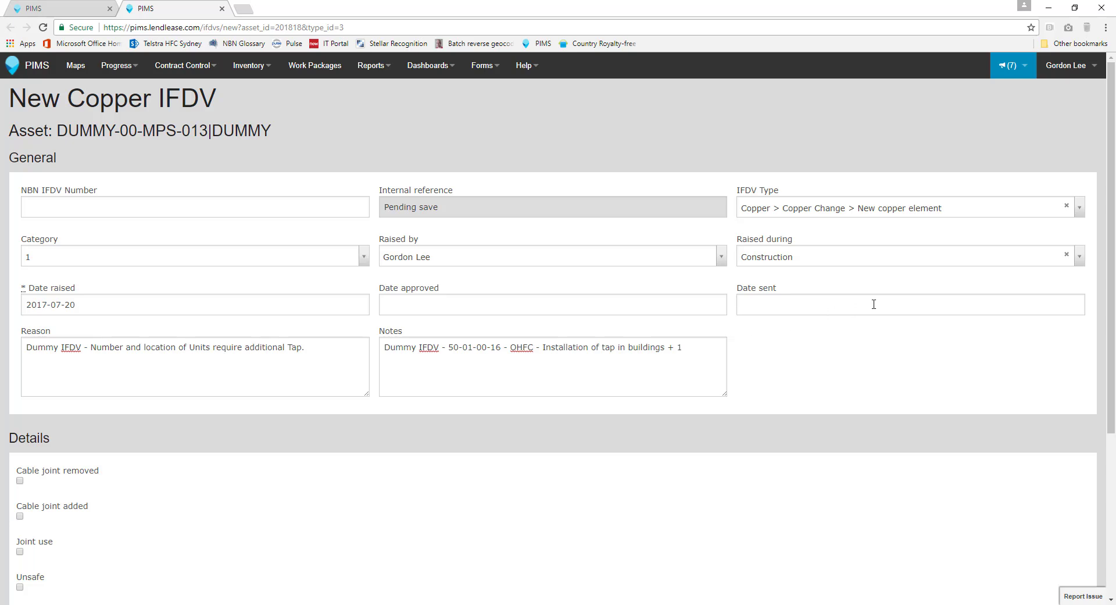
# Step: Review the completed form down to its Details and Attachments sections and create the IFDV
pyautogui.moveTo(1111, 212); pyautogui.dragTo(1113, 378)
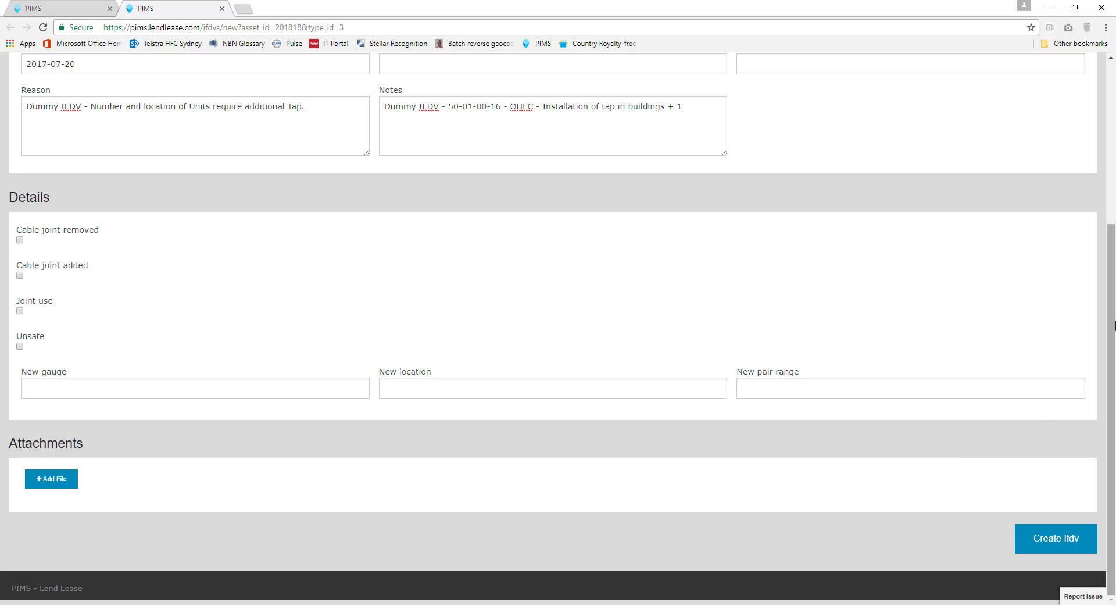
pyautogui.moveTo(1114, 281); pyautogui.dragTo(1112, 149)
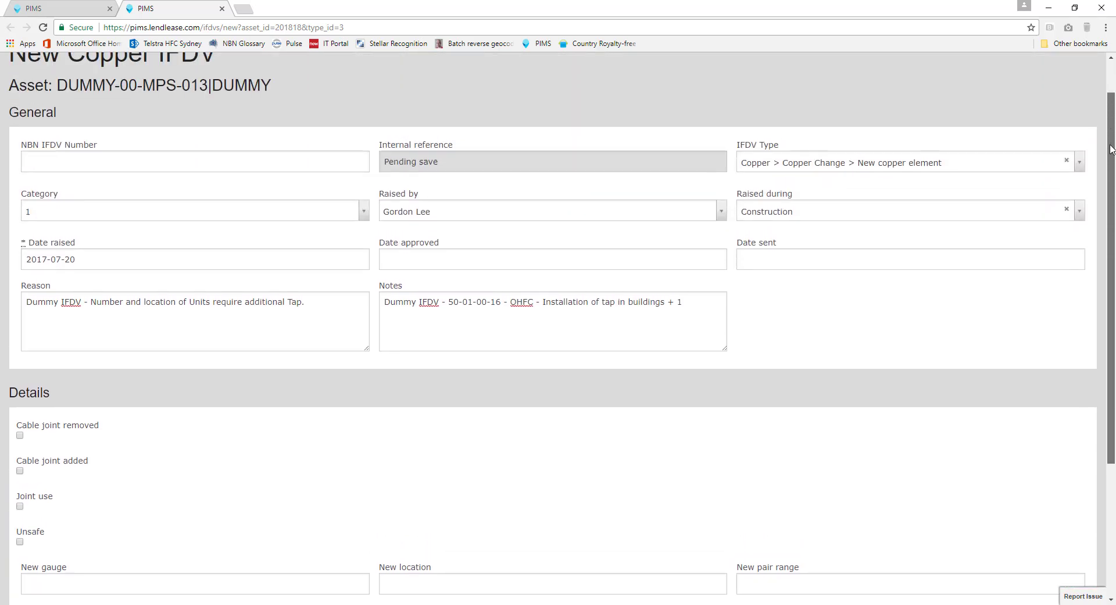
pyautogui.moveTo(1112, 150); pyautogui.dragTo(1112, 299)
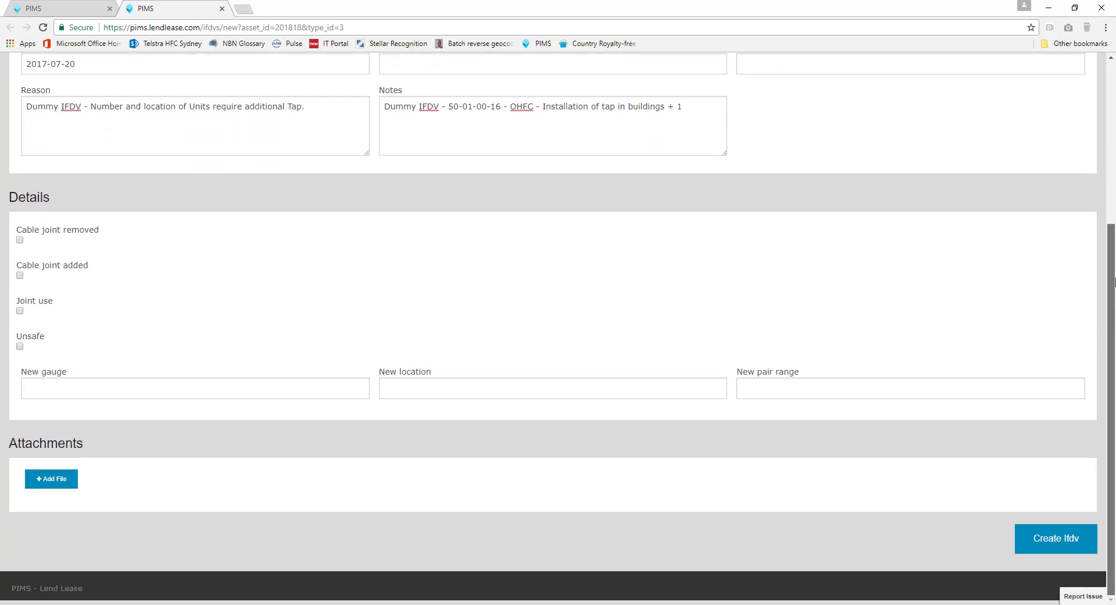
pyautogui.click(1053, 539)
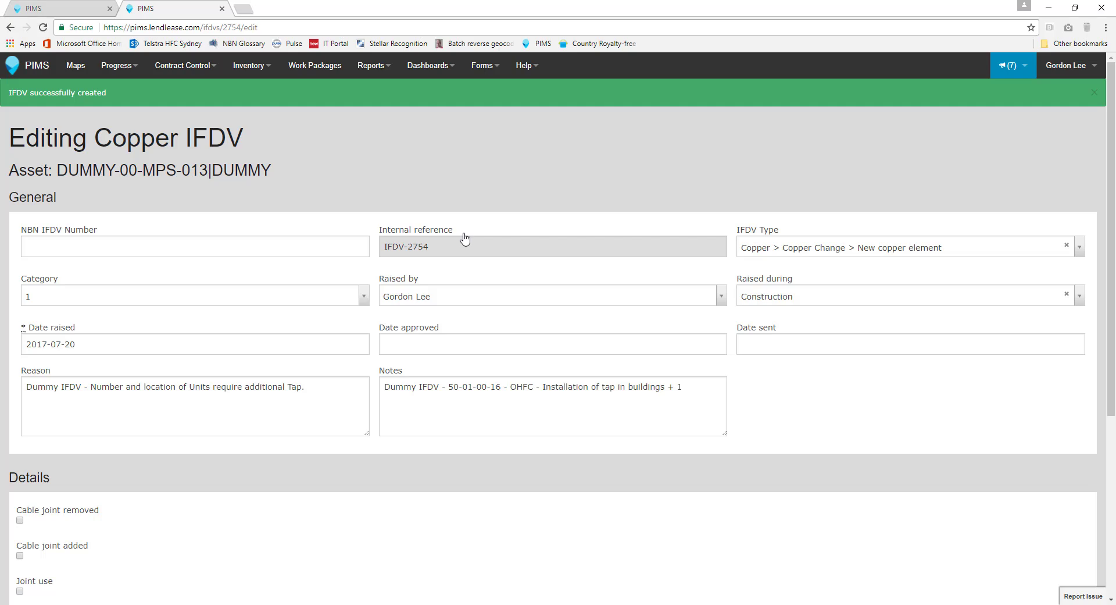
# Step: Close the created IFDV's form and reopen IFDV-2754 for editing from the asset's IFDV list
pyautogui.click(222, 9)
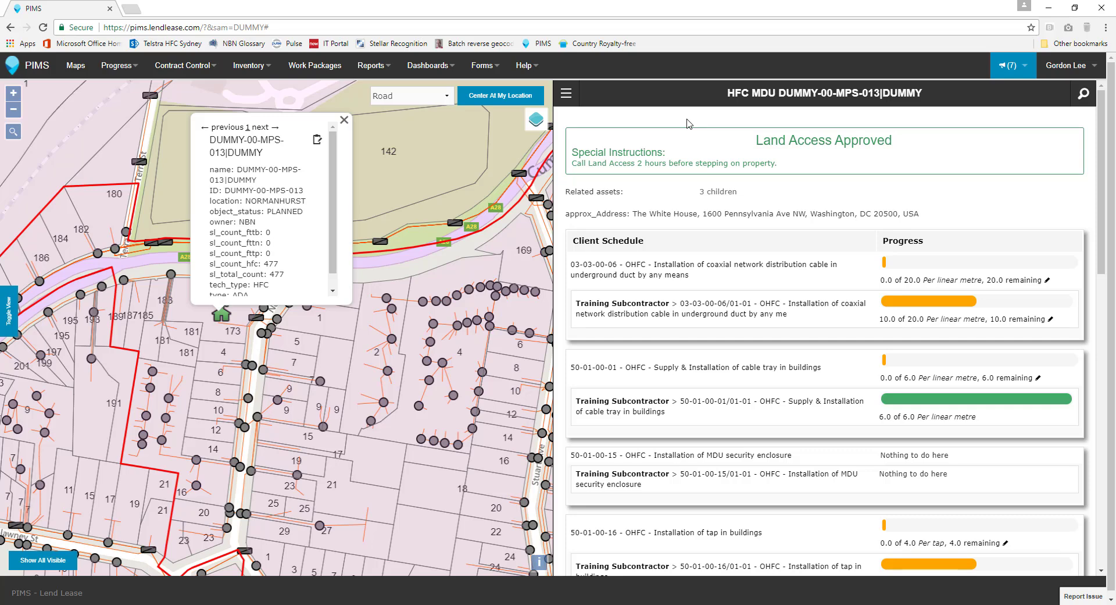
pyautogui.scroll(-1, 690, 125)
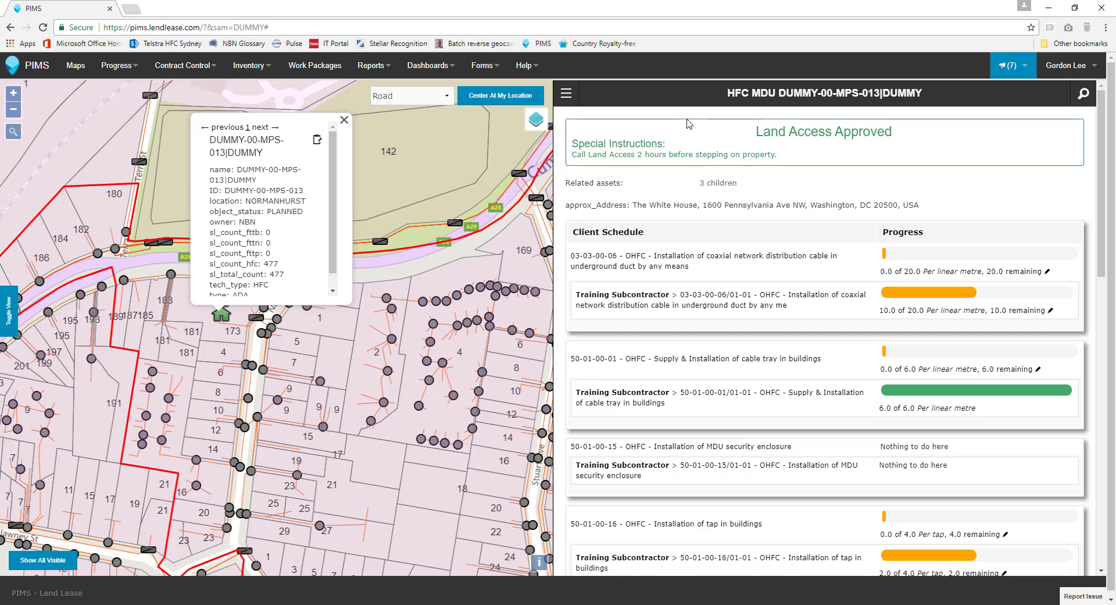
pyautogui.click(566, 93)
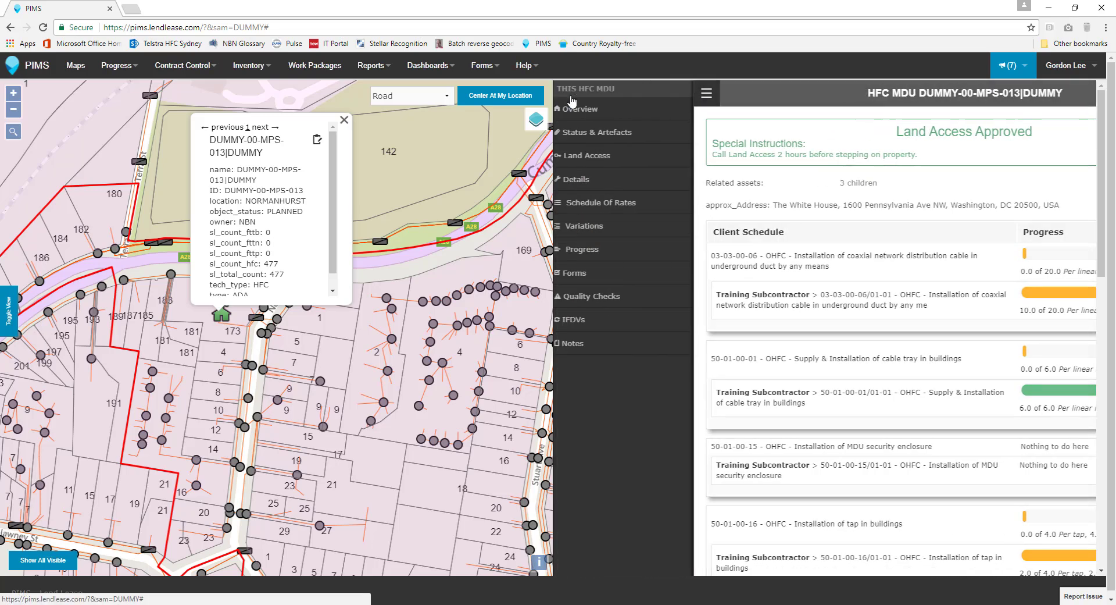
pyautogui.click(566, 319)
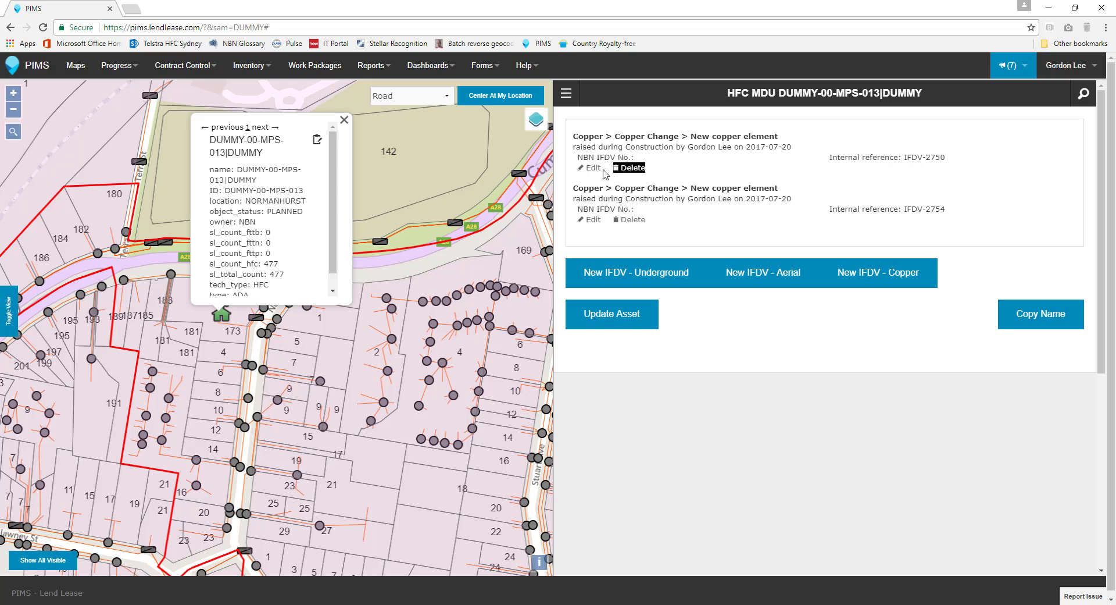
pyautogui.click(593, 221)
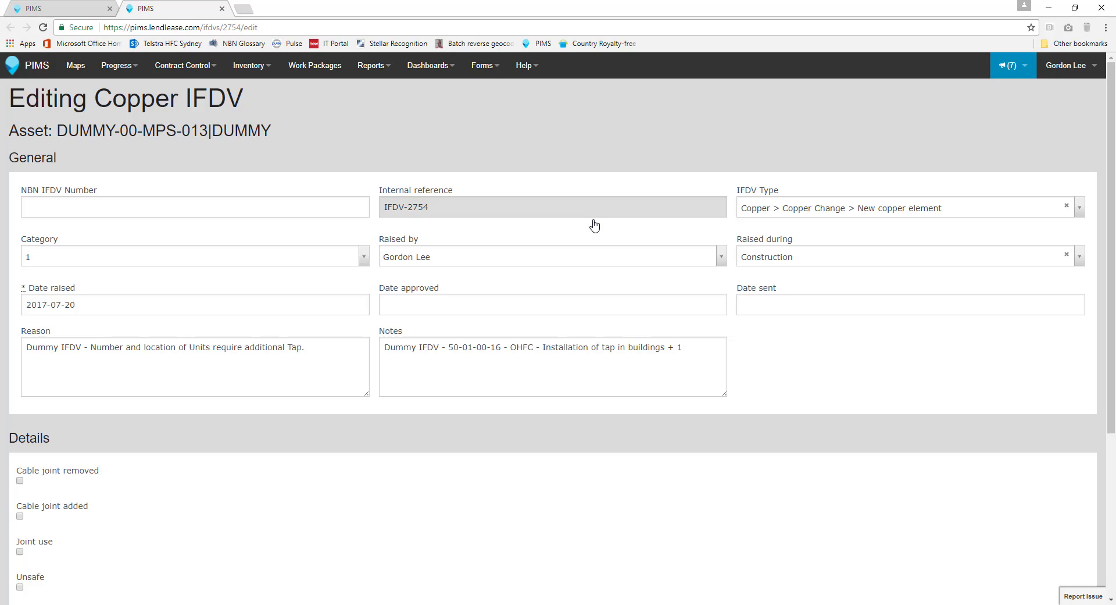
# Step: Set the IFDV's date sent to 2017-07-21 and save the update
pyautogui.click(762, 301)
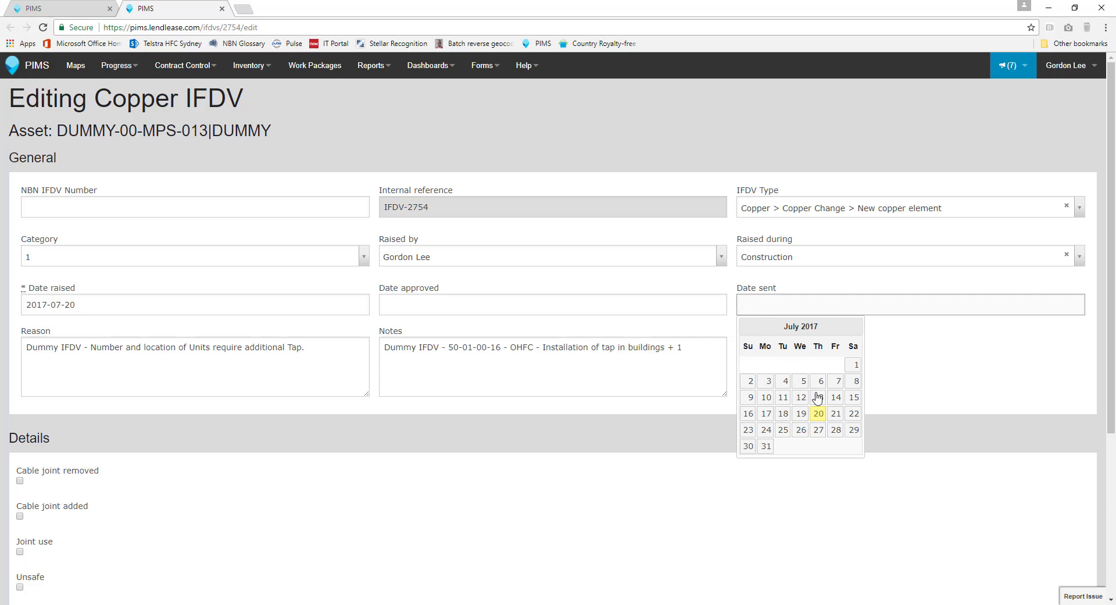
pyautogui.click(835, 414)
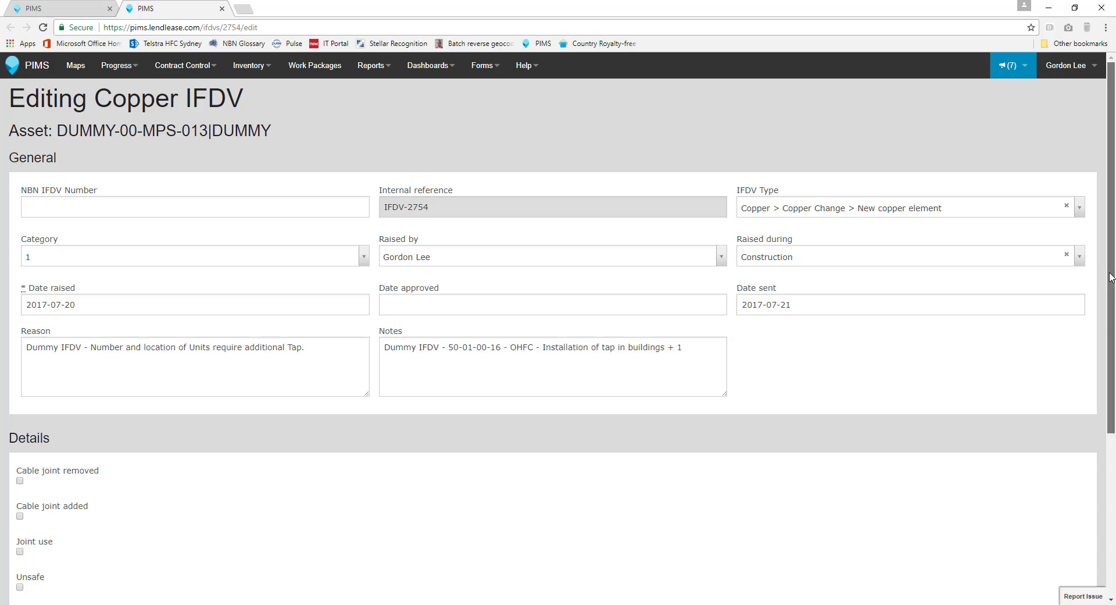
pyautogui.moveTo(1111, 277); pyautogui.dragTo(1110, 473)
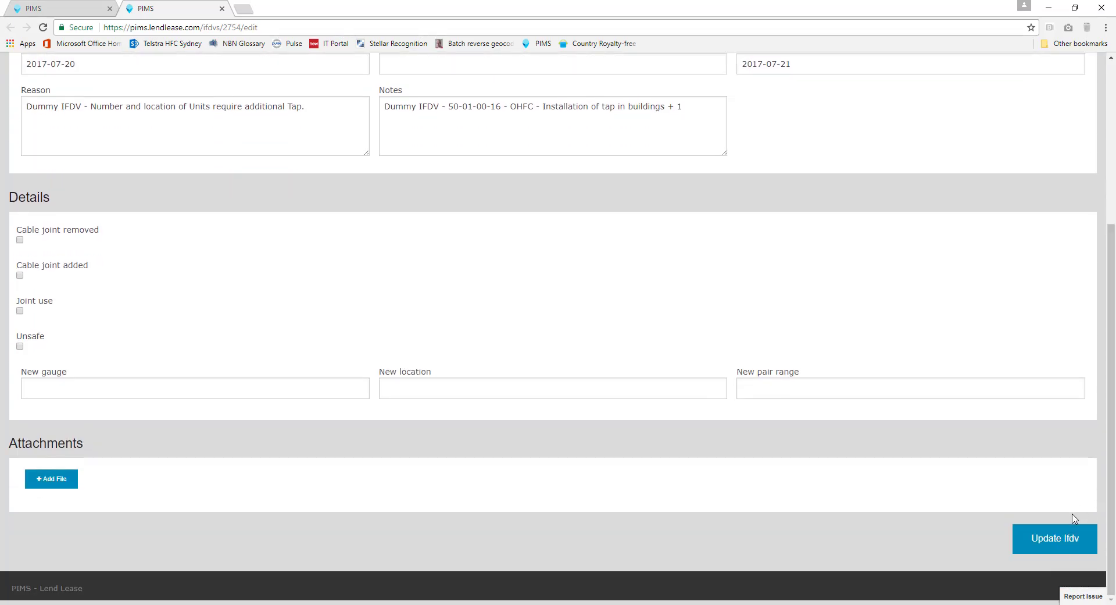
pyautogui.click(1046, 540)
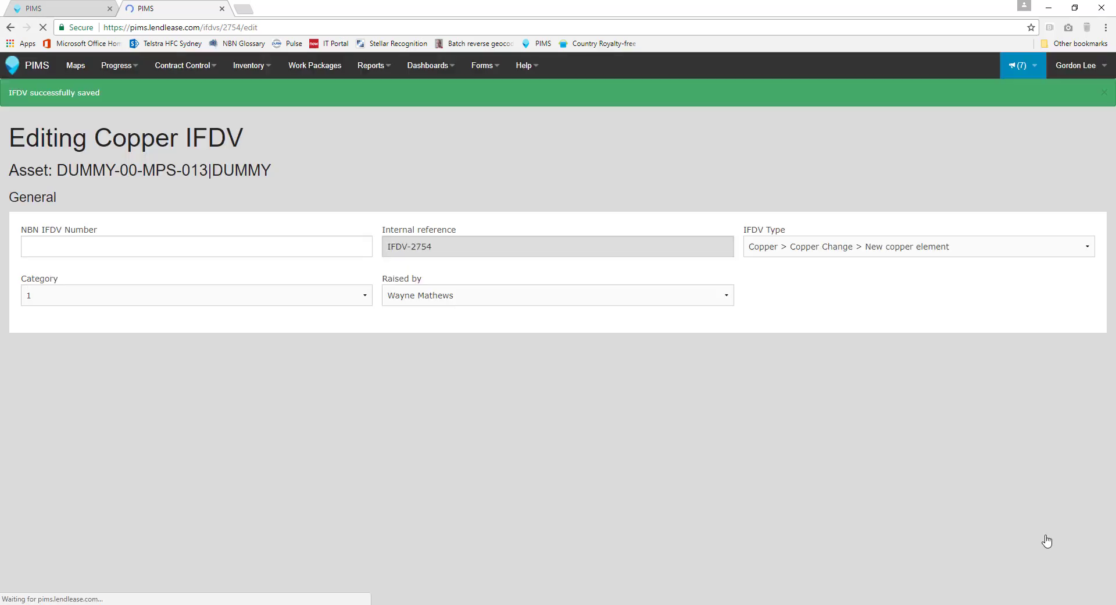